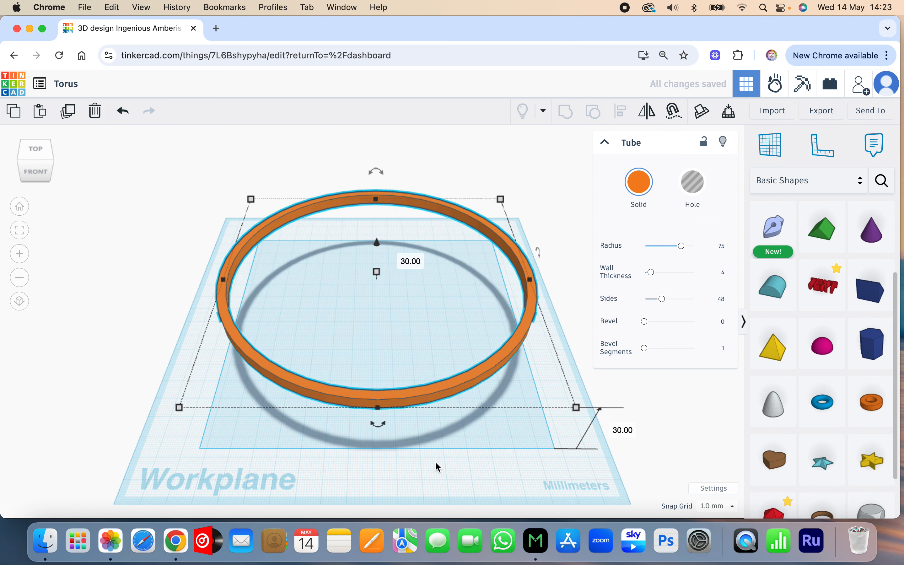
Step: Add a torus near the centre of the workplane with a radius of 55 and a tube value of 2
left_click(828, 412)
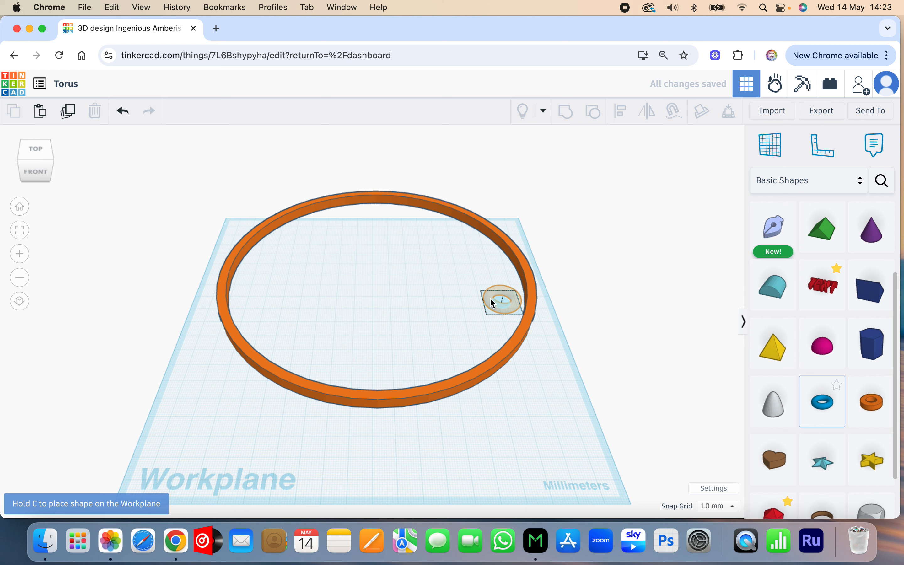
left_click(389, 305)
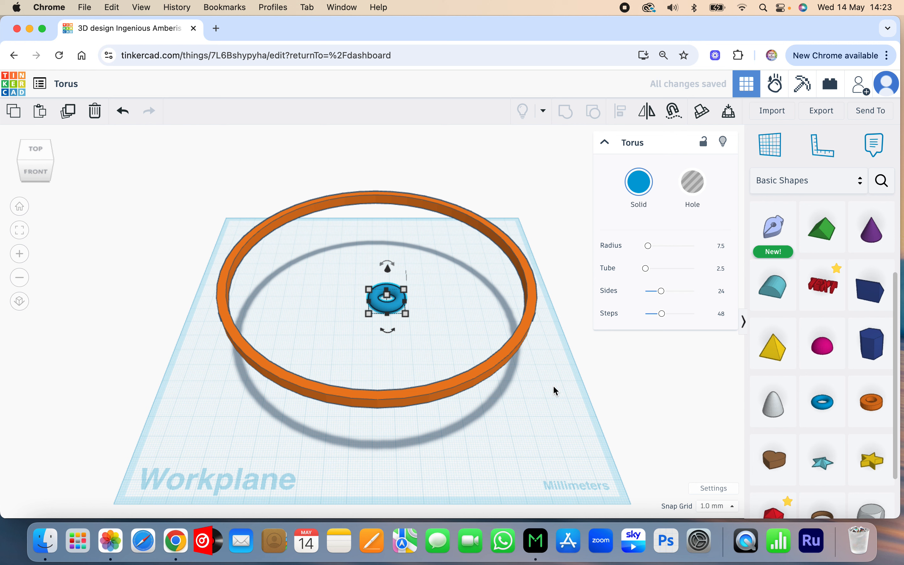
left_click(723, 249)
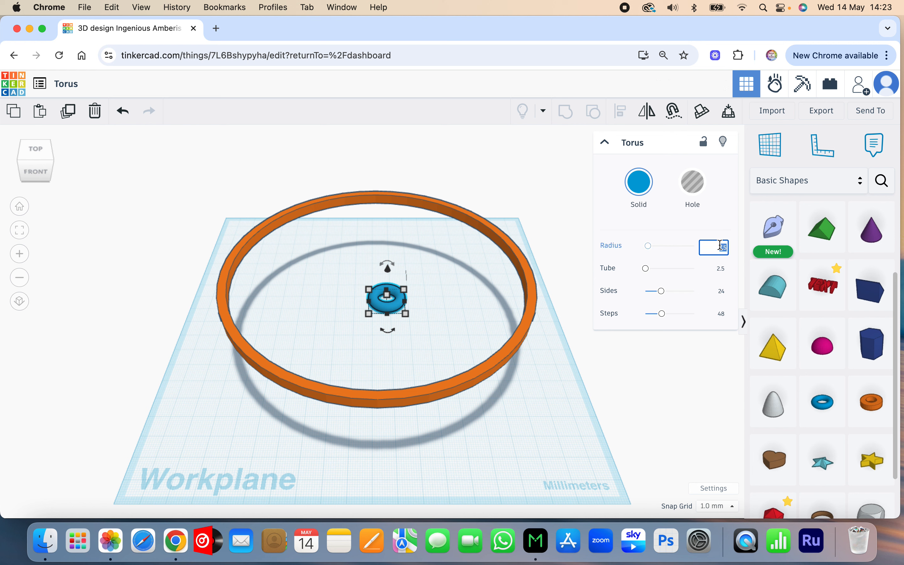
type("55")
left_click(721, 269)
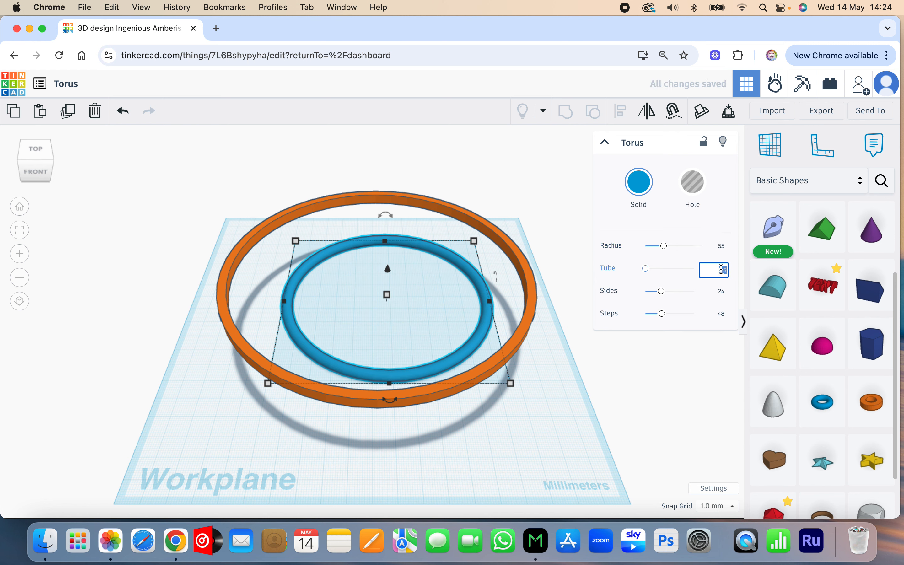
type("2")
left_click(699, 350)
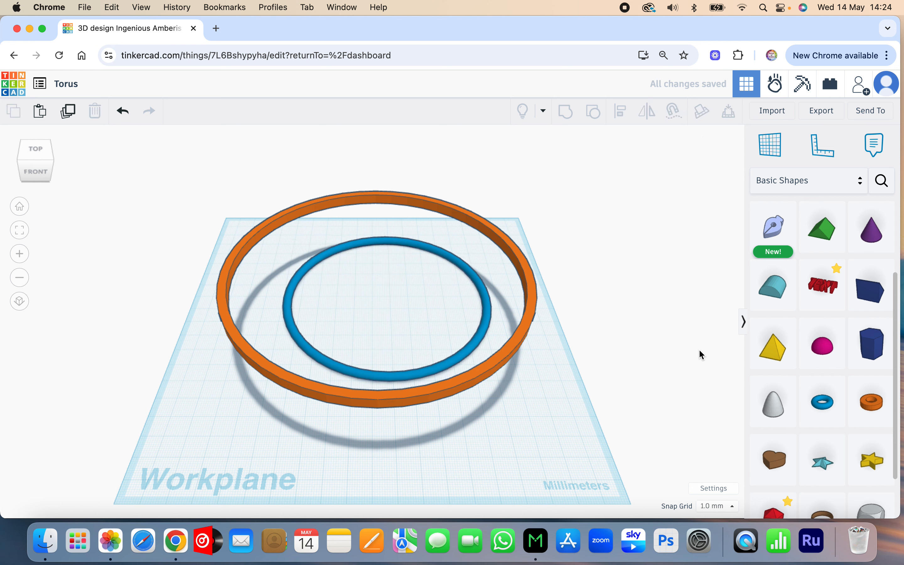
Step: Resize the torus to 93 mm wide and 90 mm deep
left_click(485, 322)
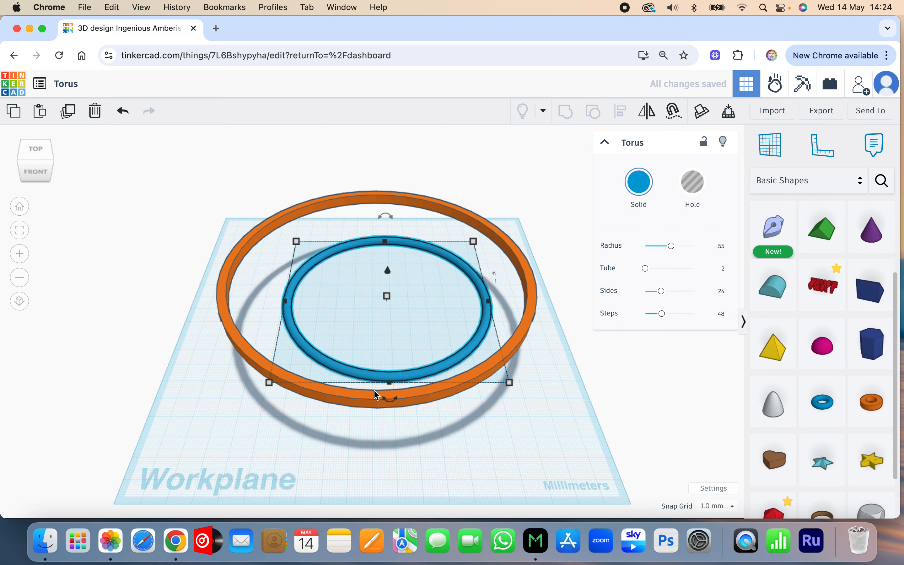
mouse_move(297, 244)
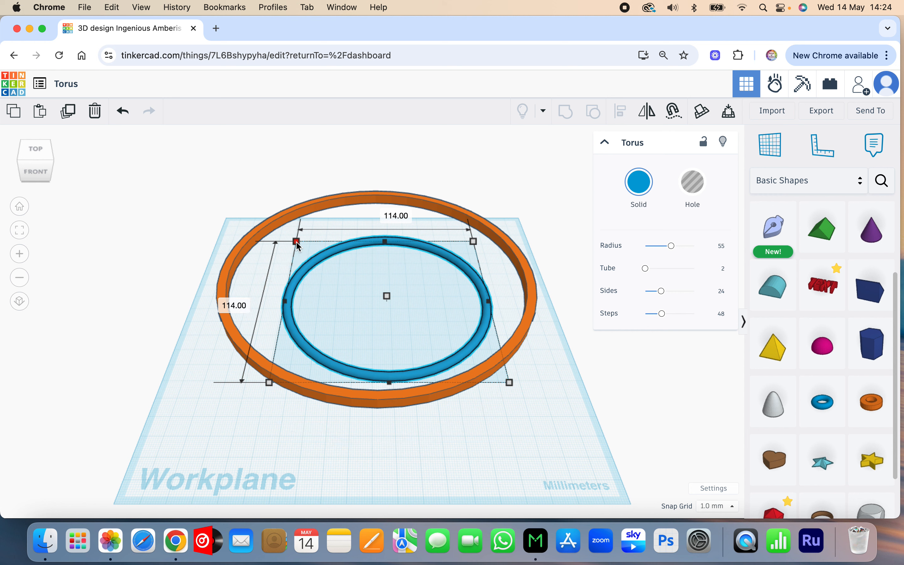
left_click(389, 212)
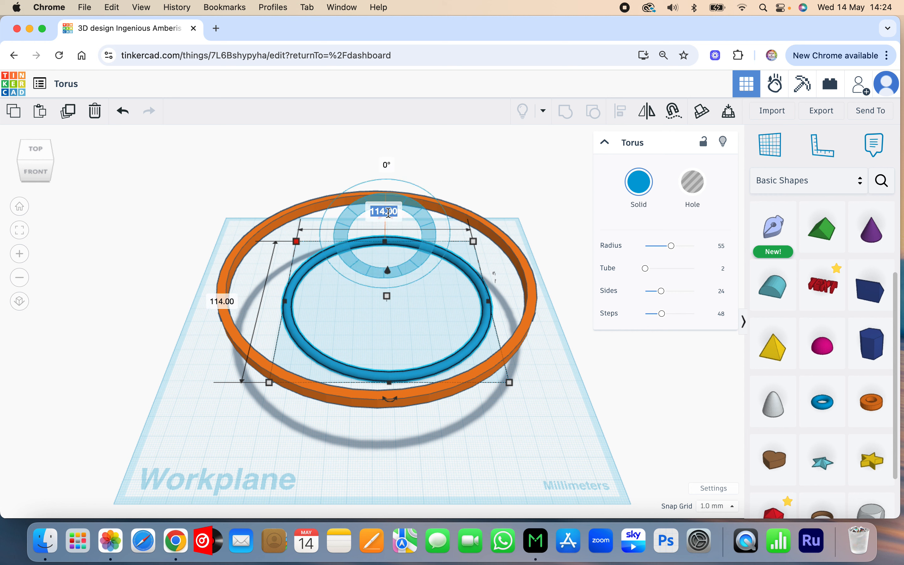
type("93")
key("Tab")
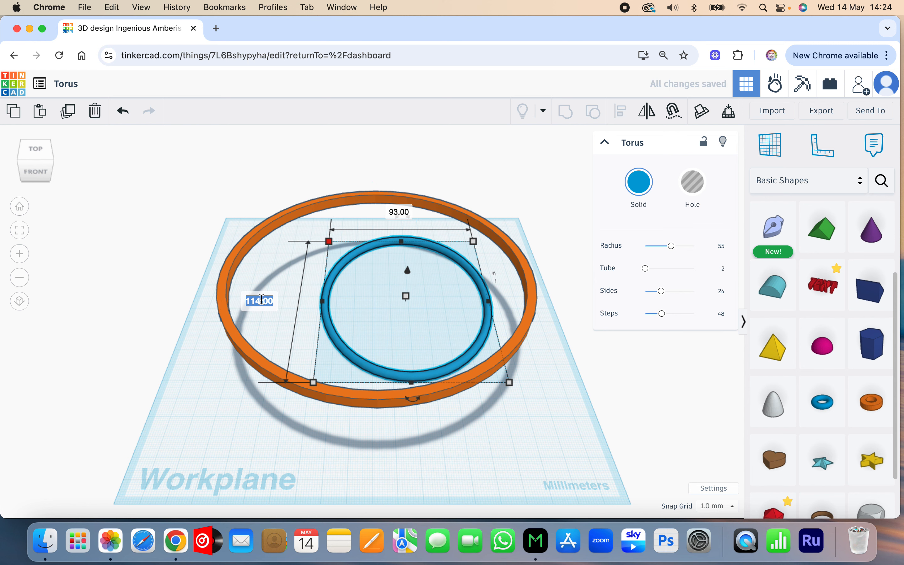
type("90")
key("Return")
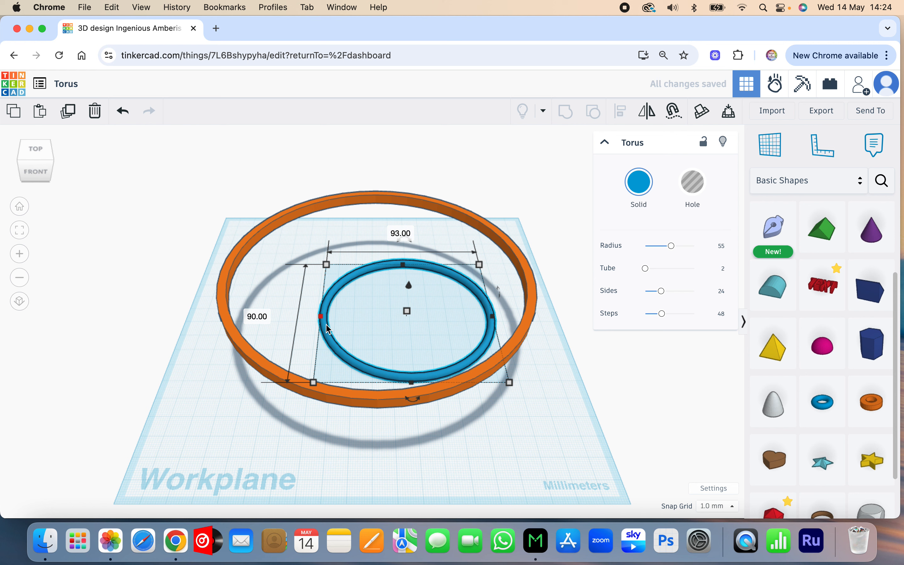
Step: Move the torus against the right inner side of the tube ring and raise it 30 mm above the workplane
left_click_drag(326, 324, 367, 326)
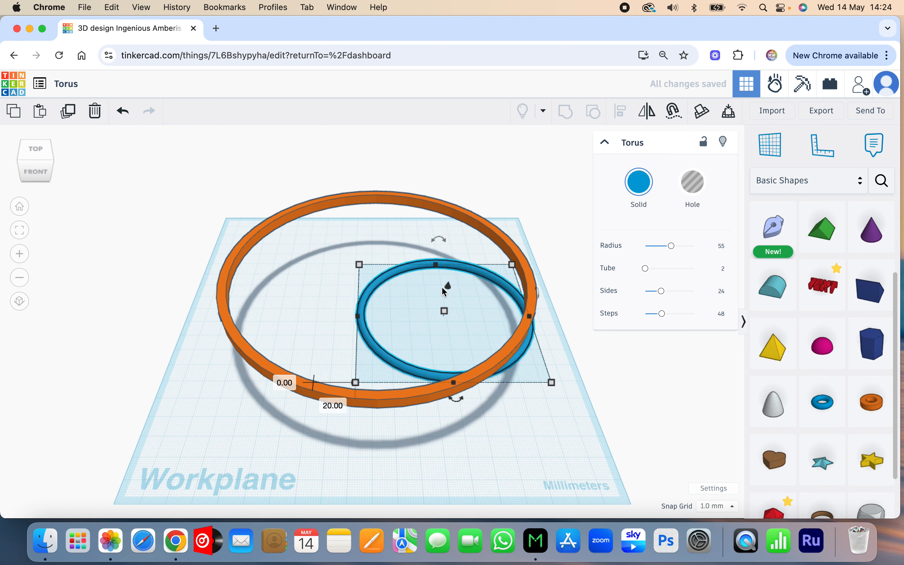
left_click_drag(448, 285, 453, 233)
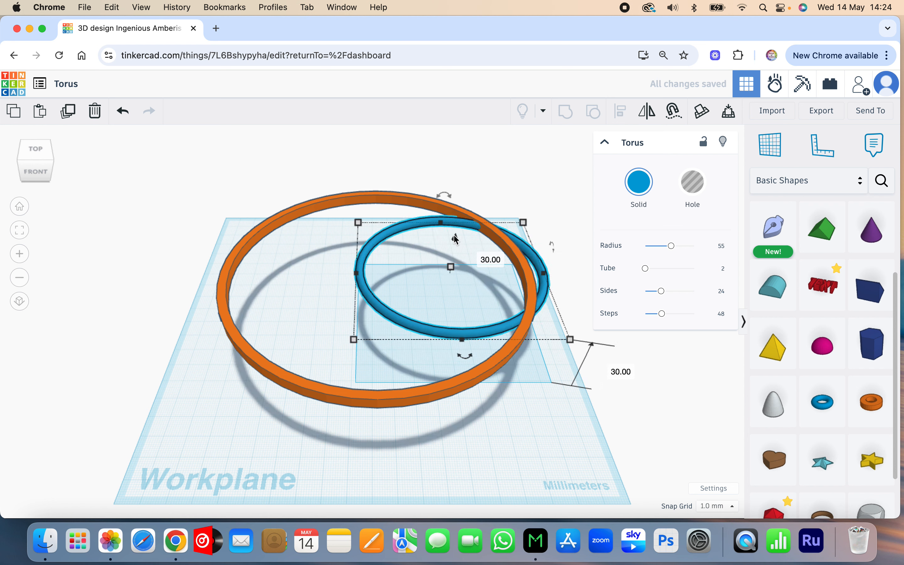
key("Left")
key("Left")
key("Left")
key("Left")
key("Left")
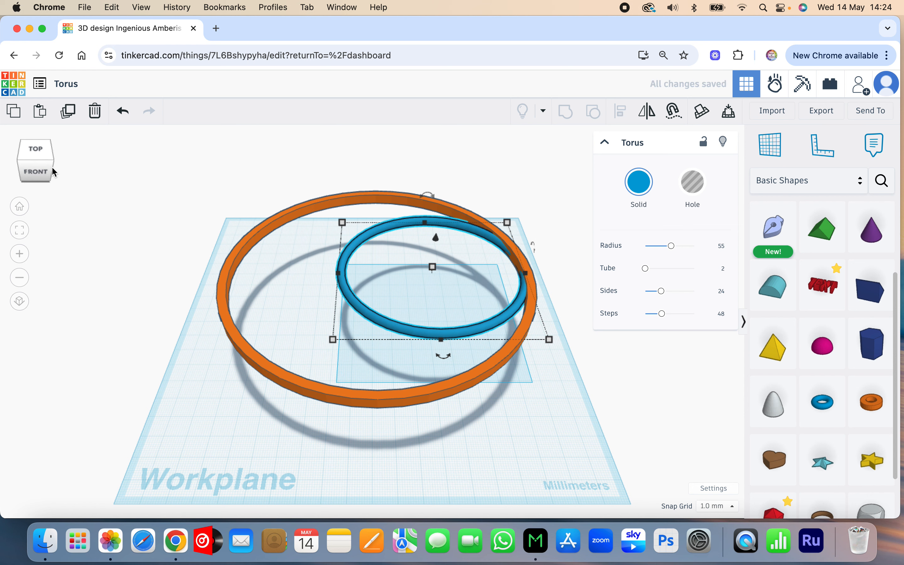
Step: Tilt the torus 30° so its back rises, tilt its right side downward, and nudge it right to meet the tube
left_click_drag(47, 168, 28, 163)
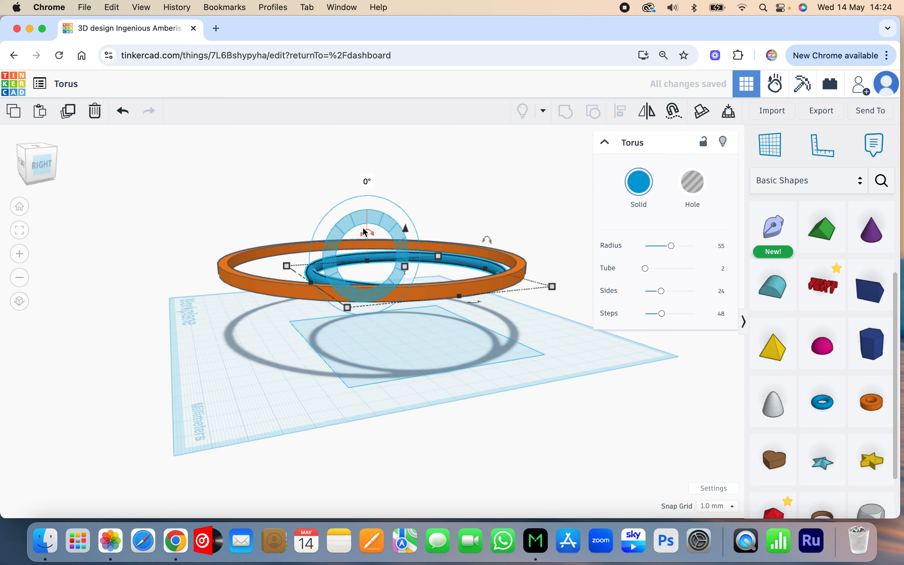
left_click_drag(366, 231, 337, 205)
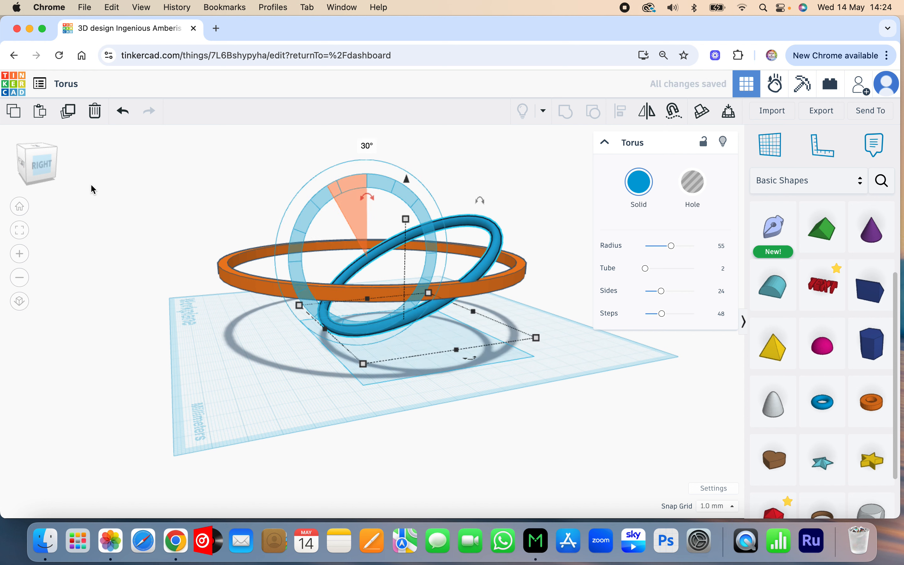
left_click(48, 167)
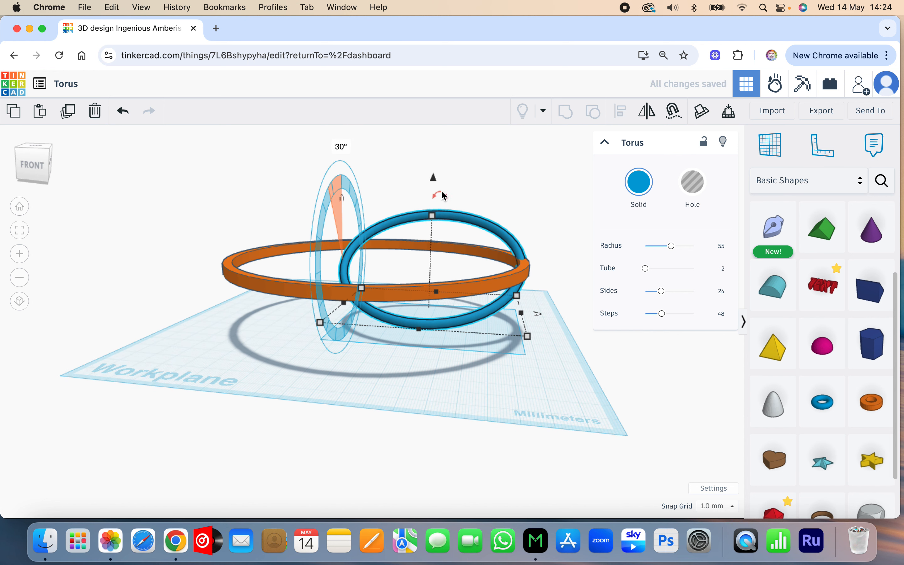
left_click_drag(444, 191, 468, 171)
left_click_drag(41, 170, 43, 177)
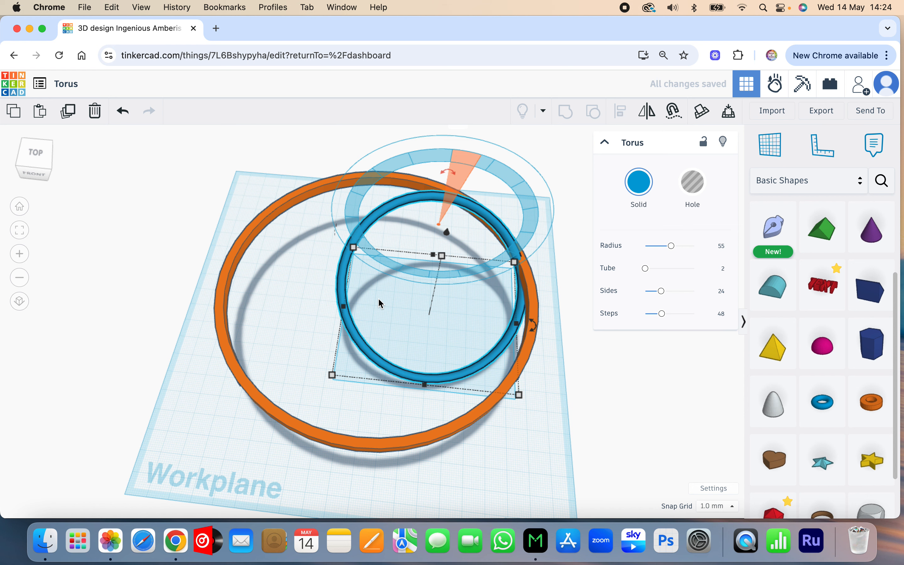
key("Right")
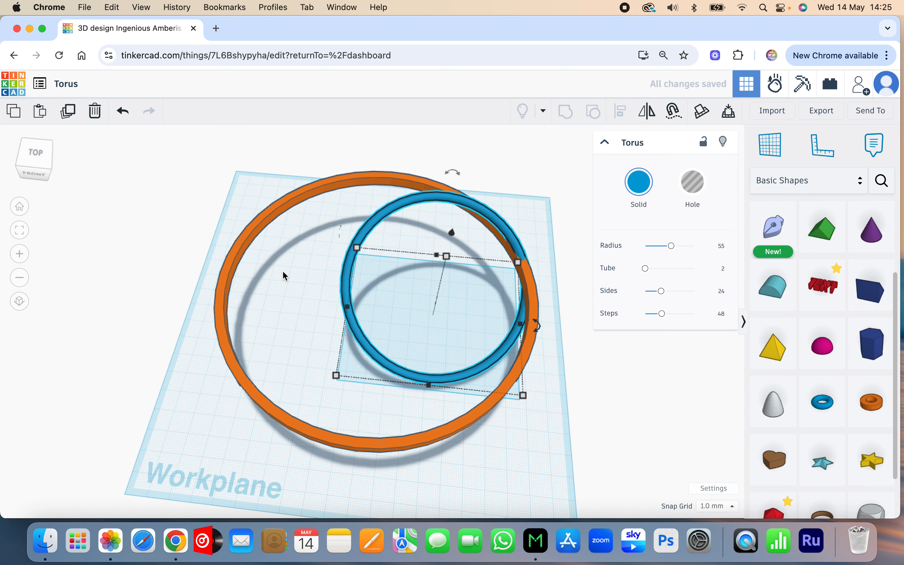
Step: Group the tilted torus with the tube ring into one shape
left_click(45, 161)
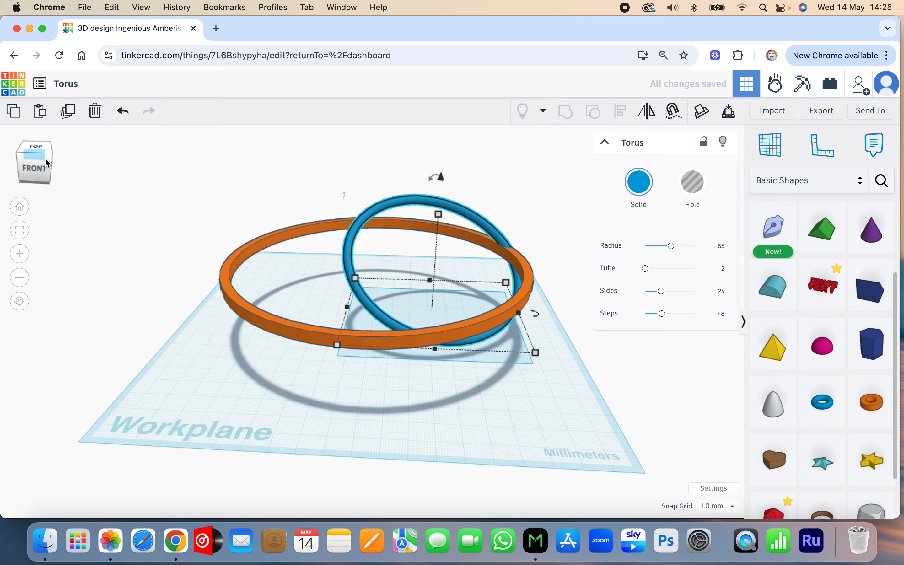
mouse_move(47, 156)
left_mouse_down()
mouse_move(17, 155)
mouse_move(51, 165)
left_mouse_up()
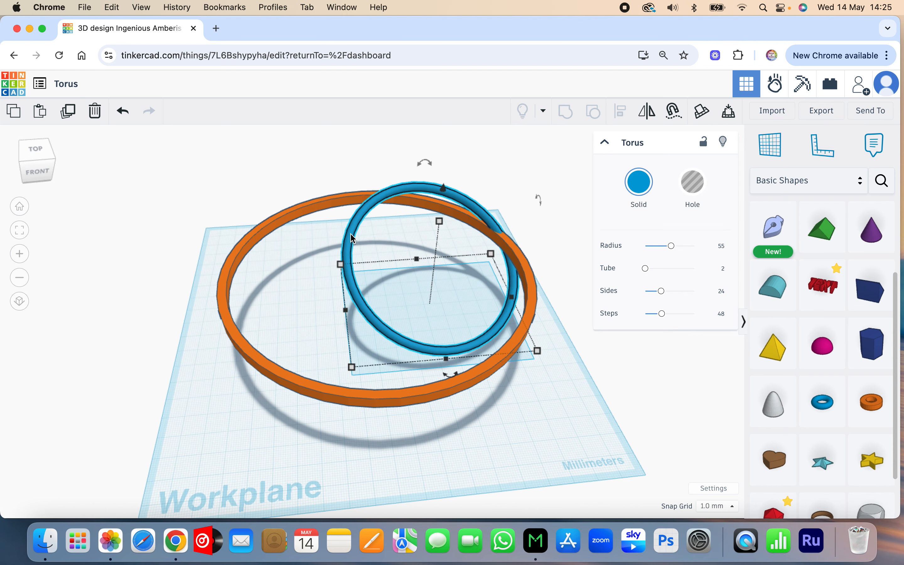
left_click(337, 390, "shift")
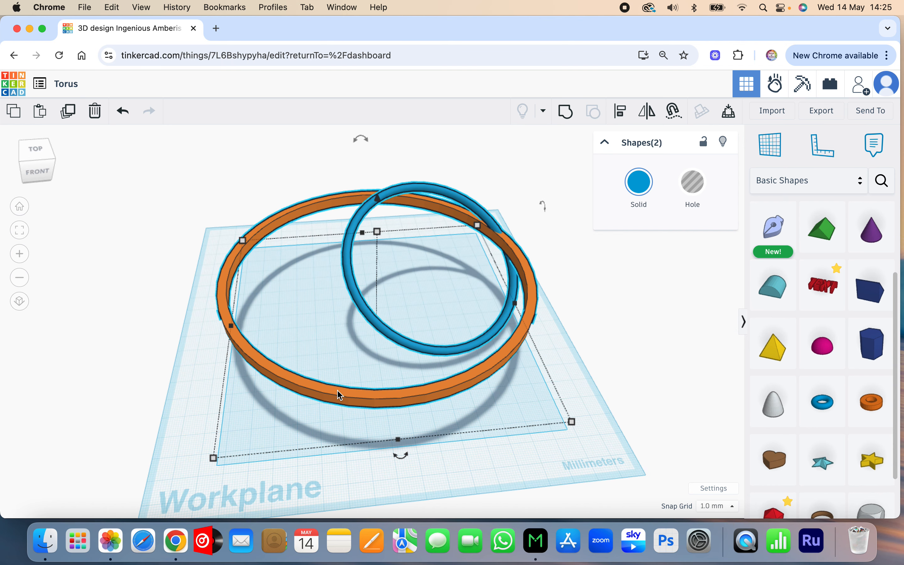
left_click(566, 117)
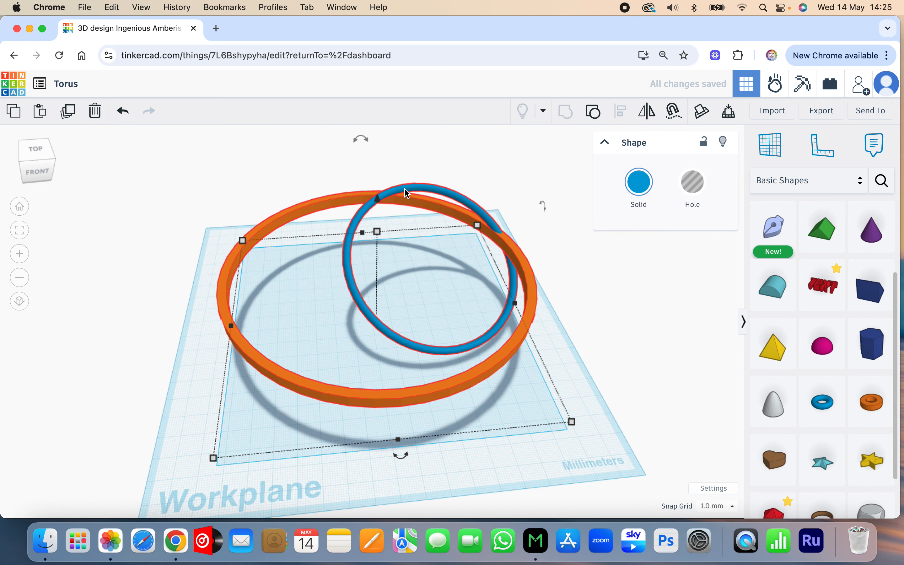
Step: Duplicate the group, rotate the copy -30° horizontally, and repeat the duplication until twelve shapes complete the full circle
left_click(70, 112)
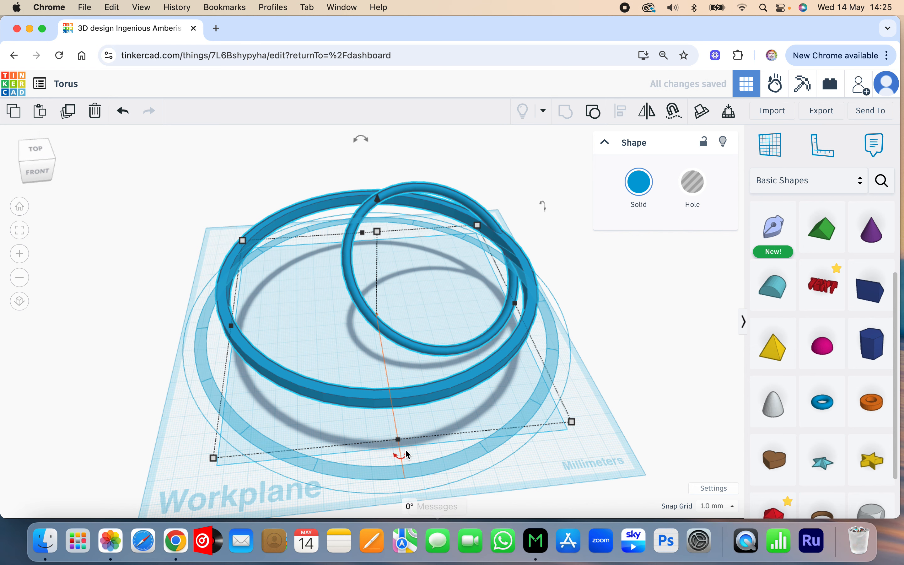
left_click_drag(403, 453, 519, 451)
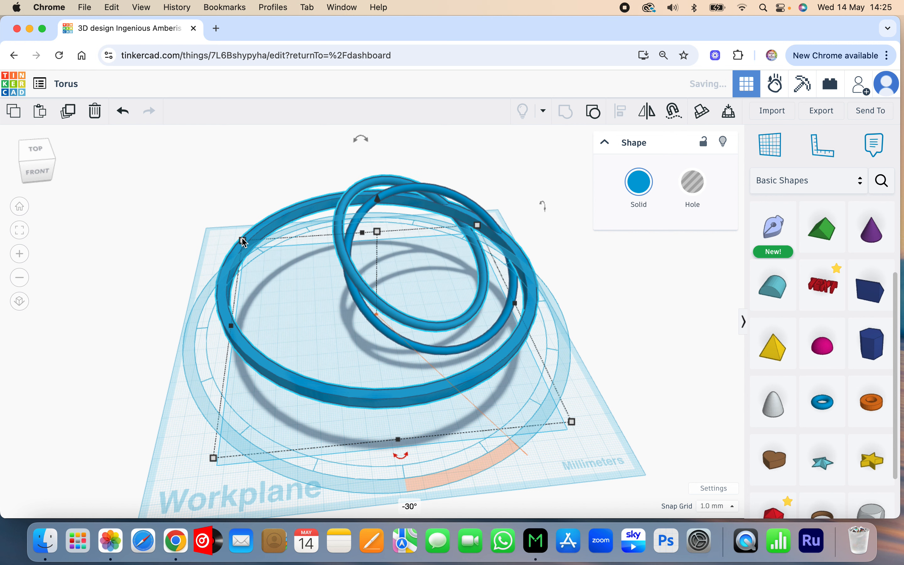
left_click(69, 111)
left_click(69, 112)
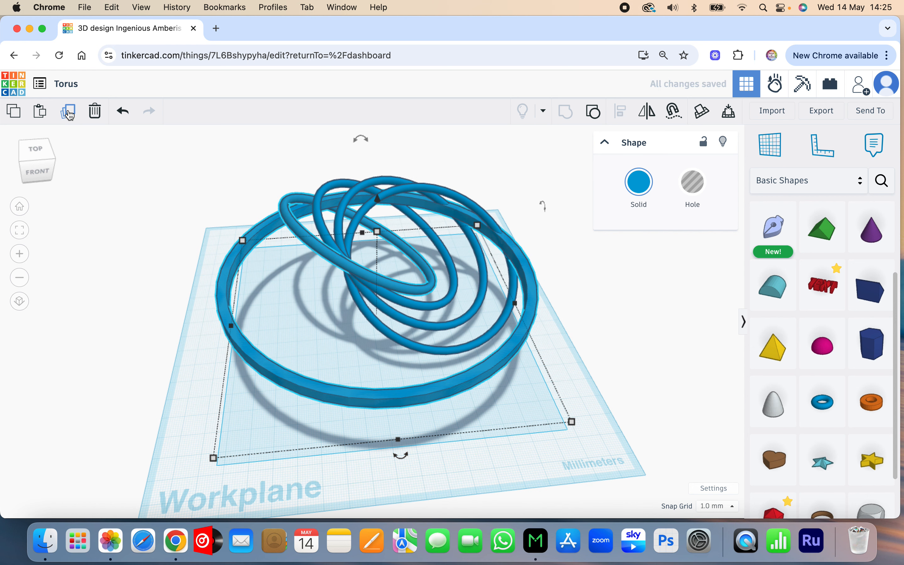
left_click(69, 112)
left_click(68, 112)
left_click(69, 111)
left_click(69, 111)
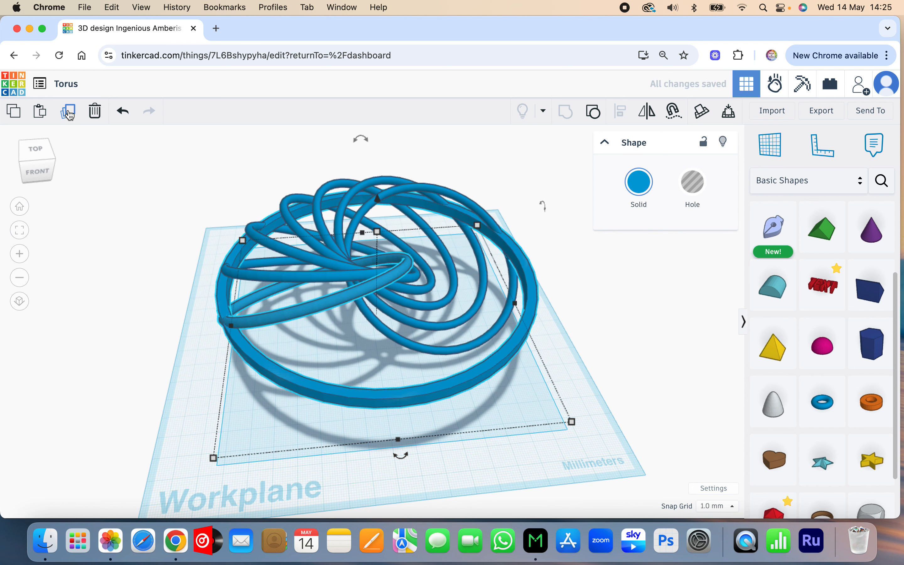
left_click(69, 111)
left_click(69, 111)
left_click(69, 112)
left_click(69, 112)
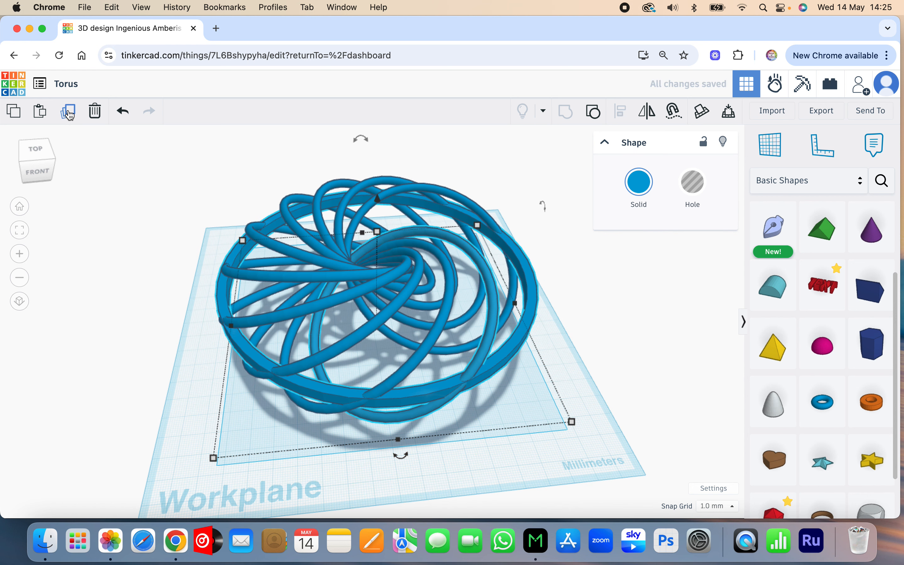
left_click(68, 111)
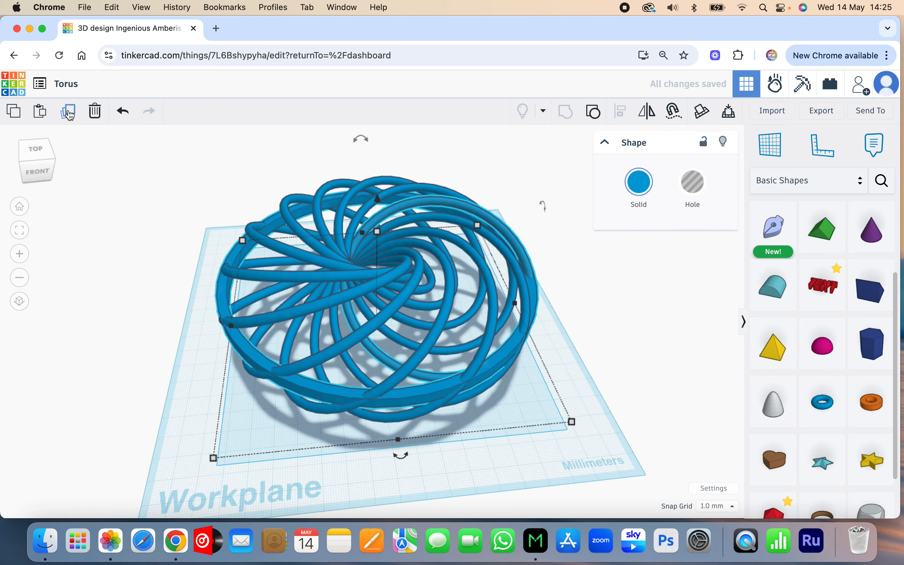
Step: Duplicate all twelve shapes in place and mirror the copies left to right to form a crossing lattice
left_click_drag(35, 165, 84, 163)
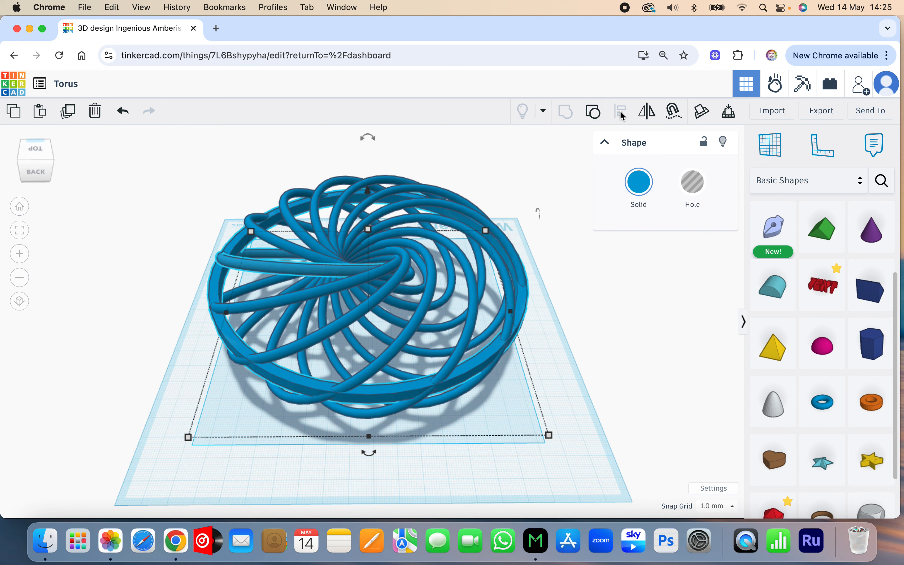
left_click(185, 344)
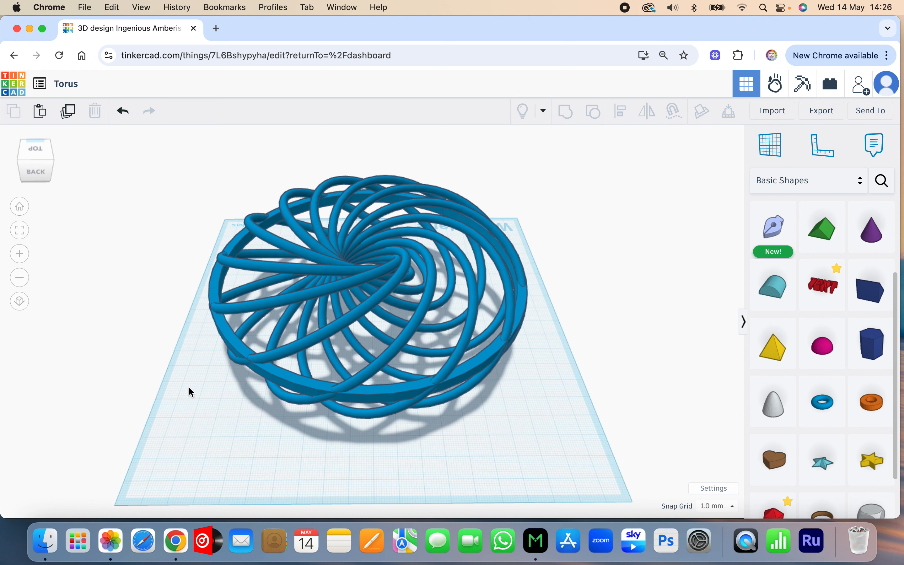
key("super+a")
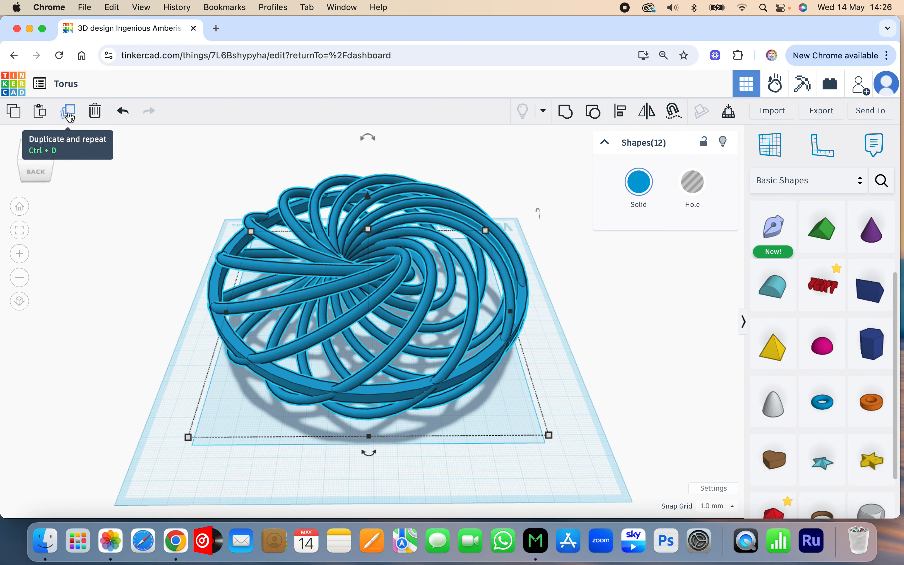
left_click(69, 116)
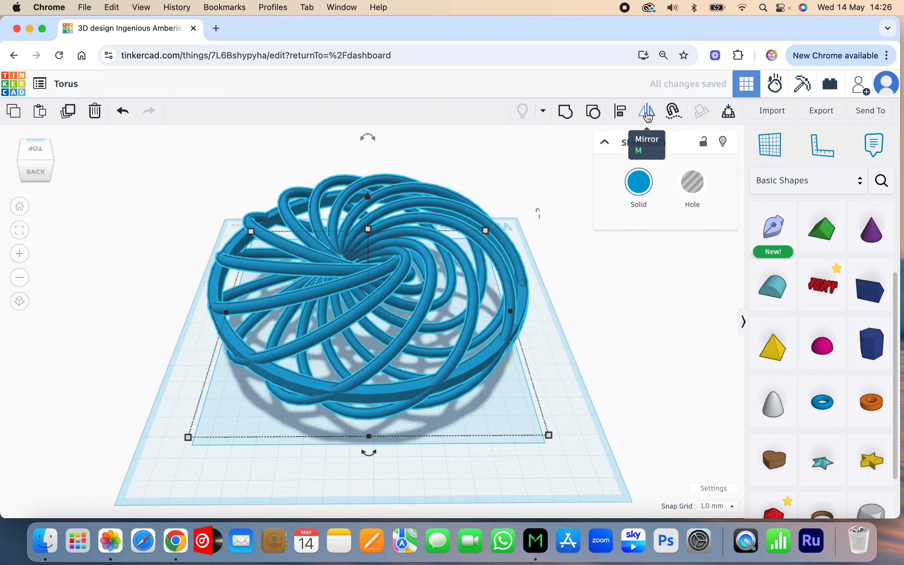
left_click(648, 114)
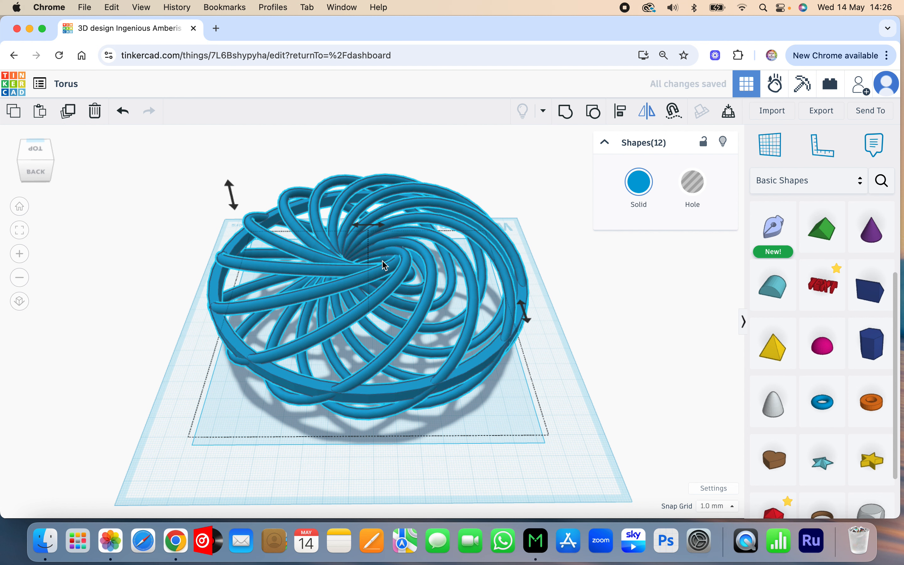
left_click(381, 226)
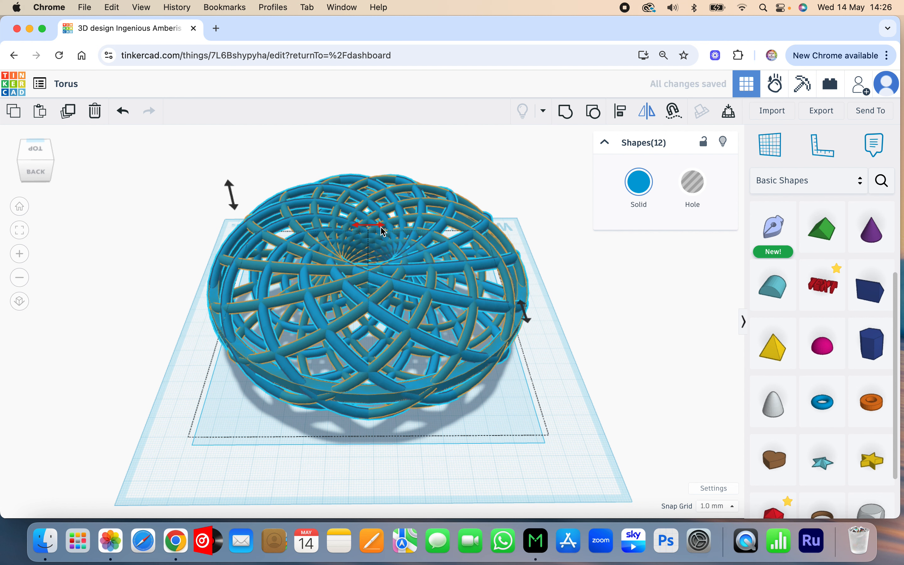
left_click(520, 398)
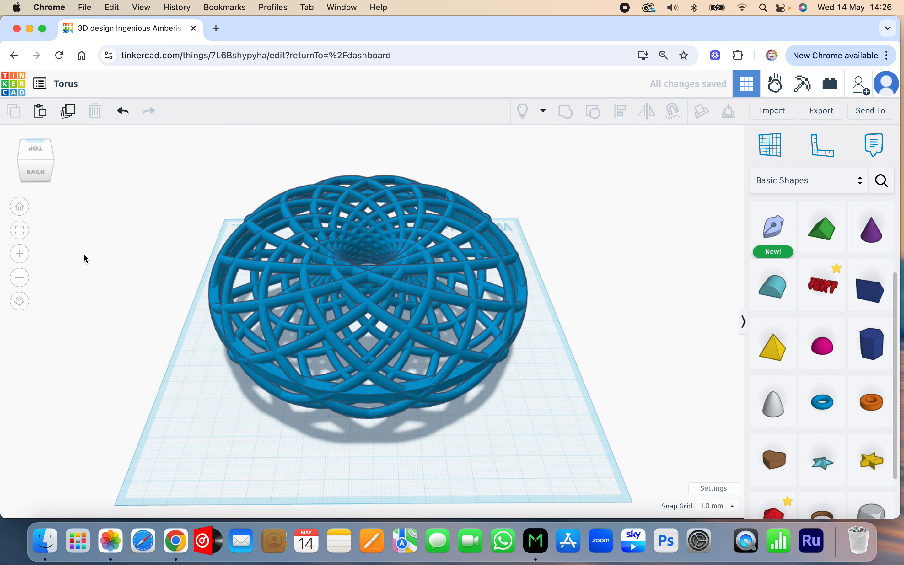
left_click_drag(39, 168, 130, 166)
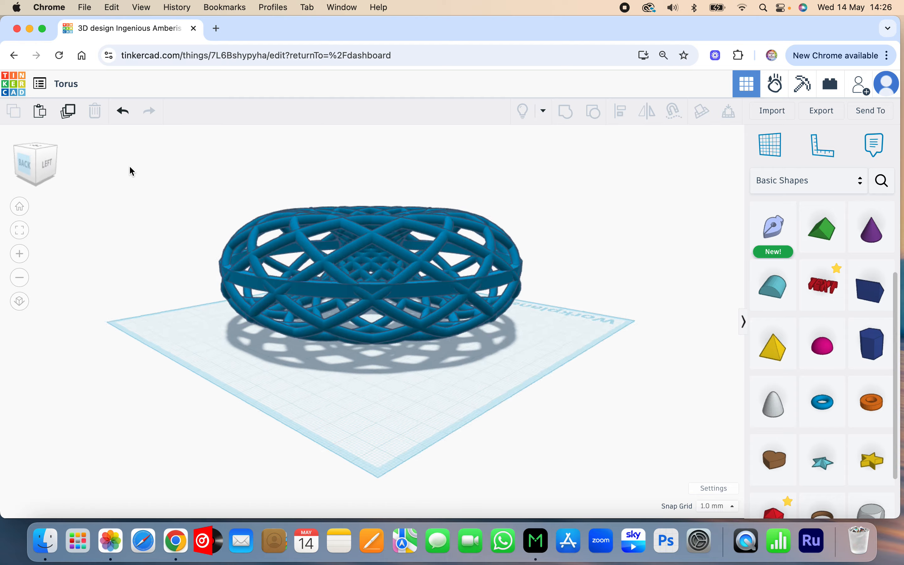
right_click_drag(129, 167, 91, 171)
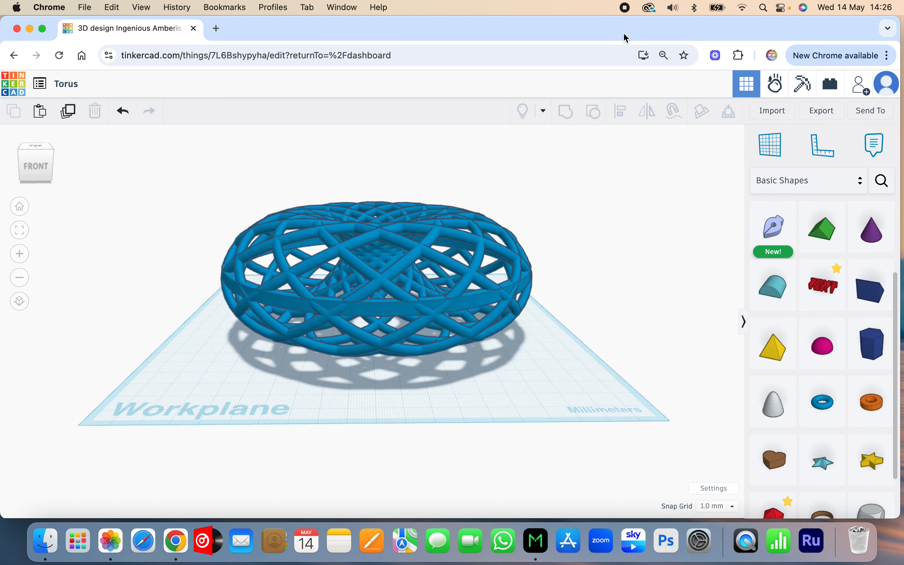